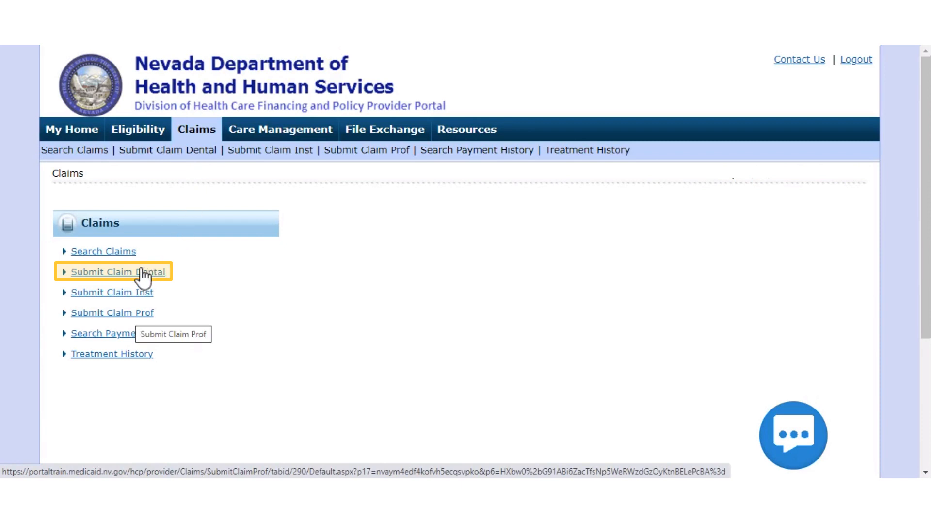
Start a dental claim, enter the recipient ID and patient number, set place of treatment to 11-Physician's Office, and continue to Step 2
left_click(120, 271)
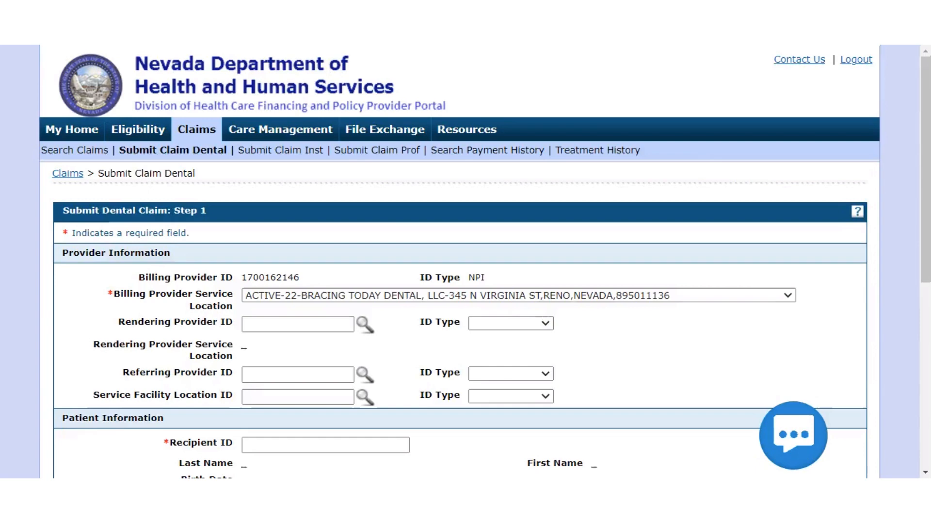
scroll(460, 262, "down", 4)
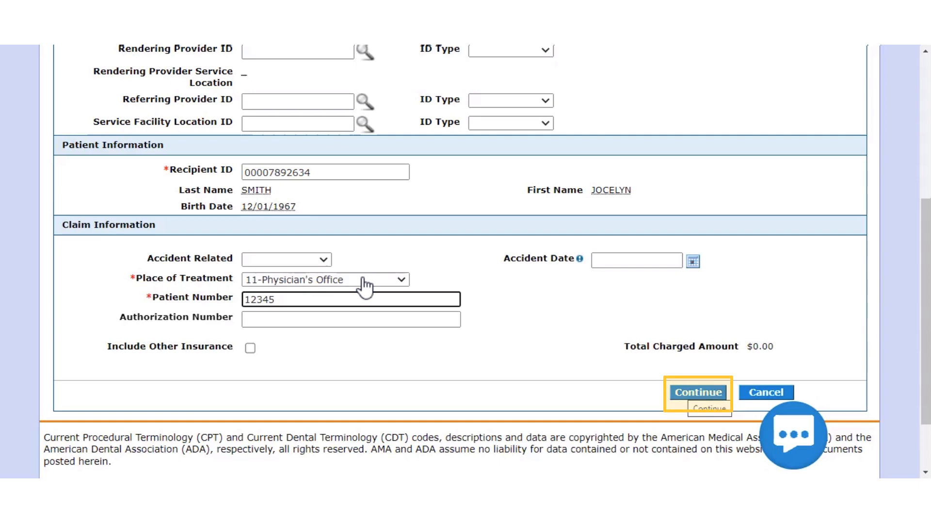
left_click(680, 392)
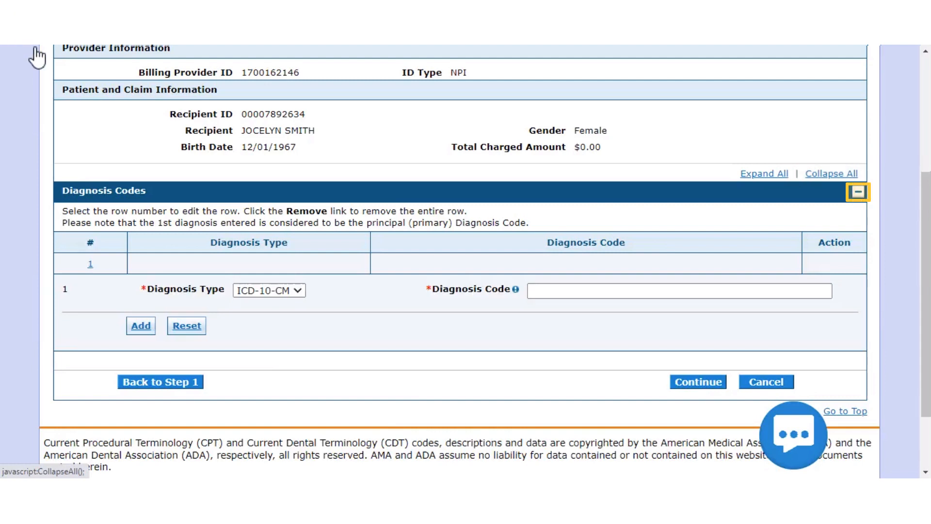
Add the ICD-10-CM diagnosis code K0381-Cracked tooth to the dental claim and continue to Step 3
left_click(824, 175)
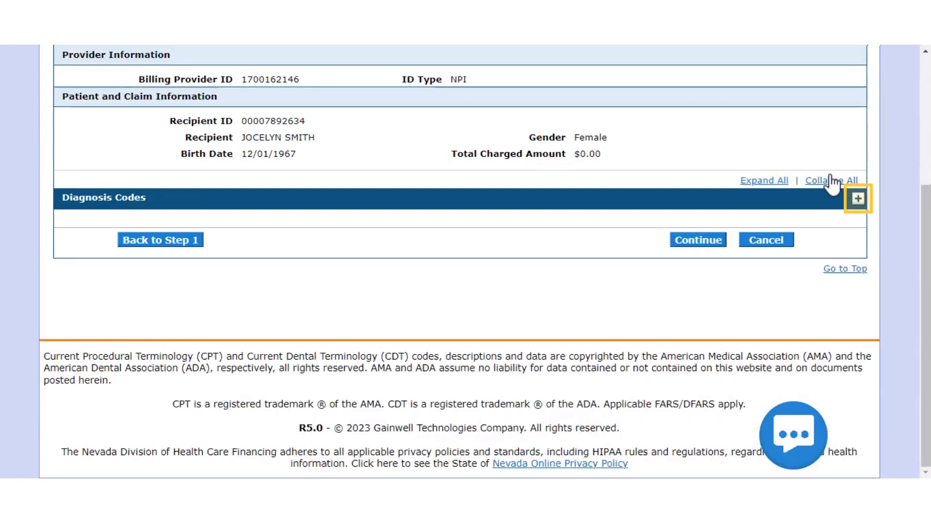
left_click(859, 199)
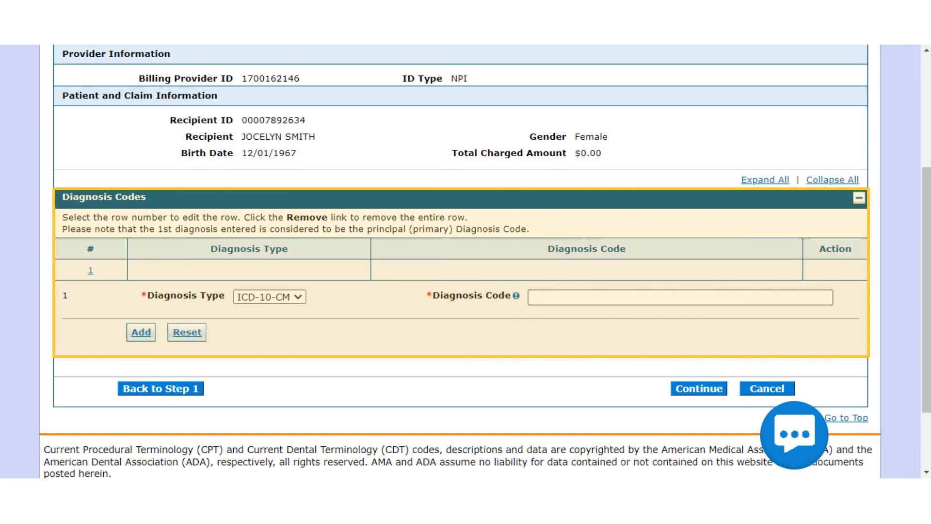
type("k0381")
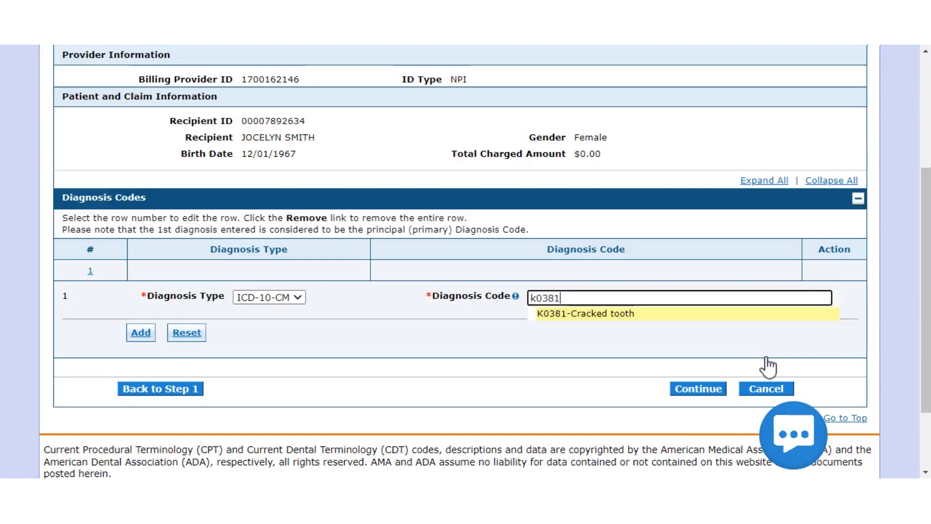
left_click(607, 316)
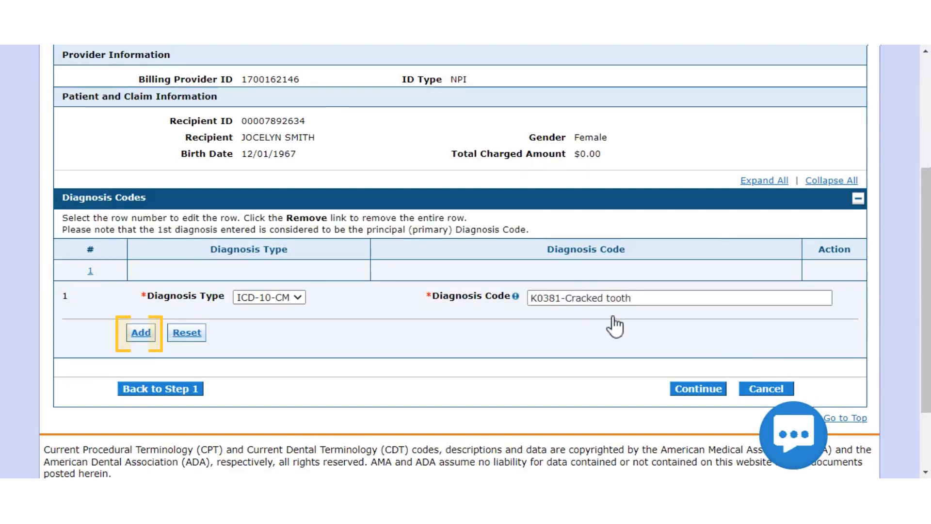
left_click(144, 334)
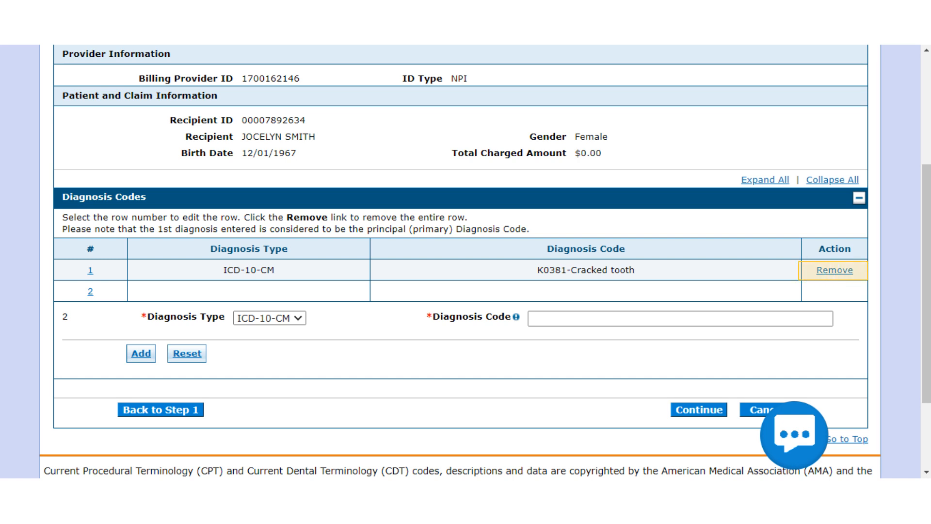
scroll(461, 262, "down", 3)
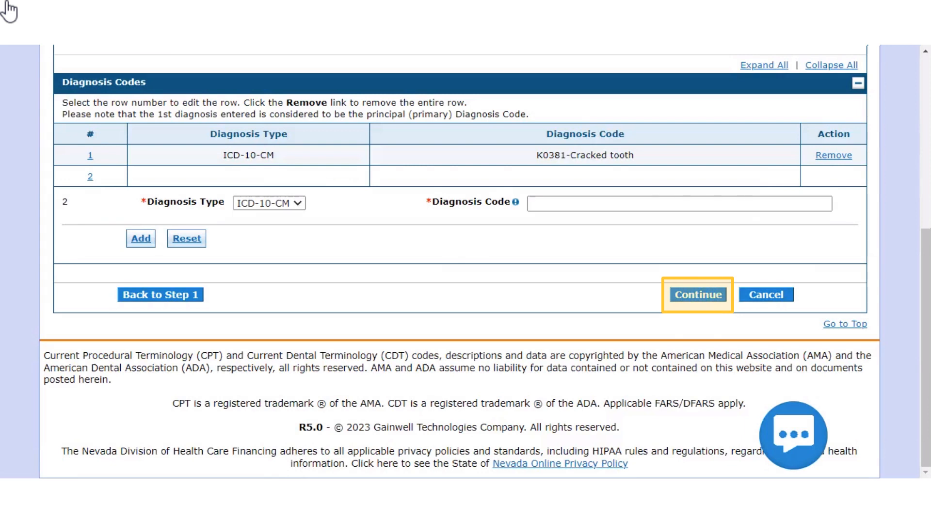
left_click(691, 297)
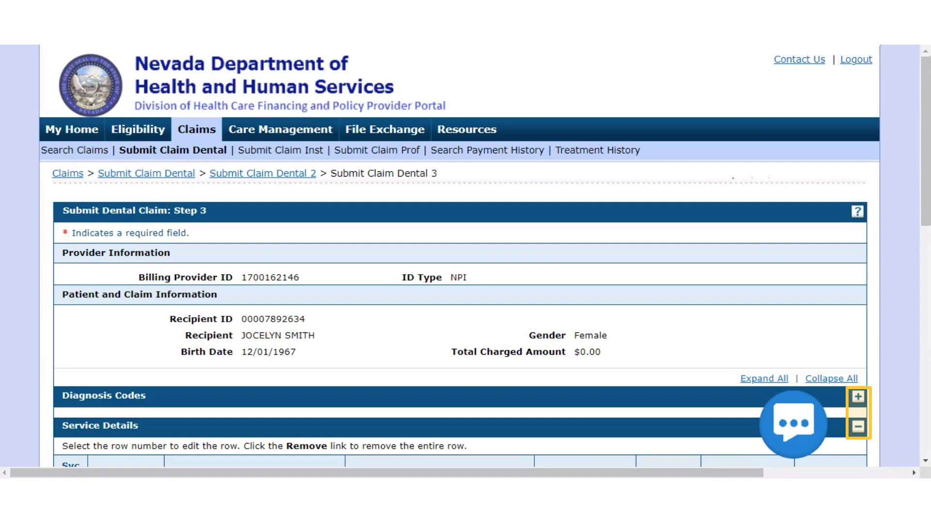
Add and save a service detail dated 05/01/2023 with procedure code D0350, 1 unit, a 100.00 charge and diagnosis pointer 1
scroll(460, 262, "down", 4)
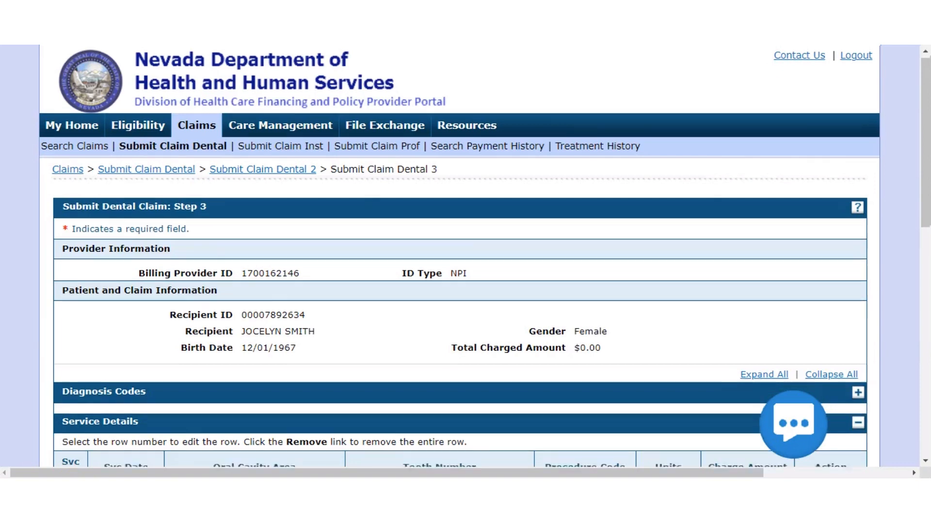
scroll(460, 257, "down", 1)
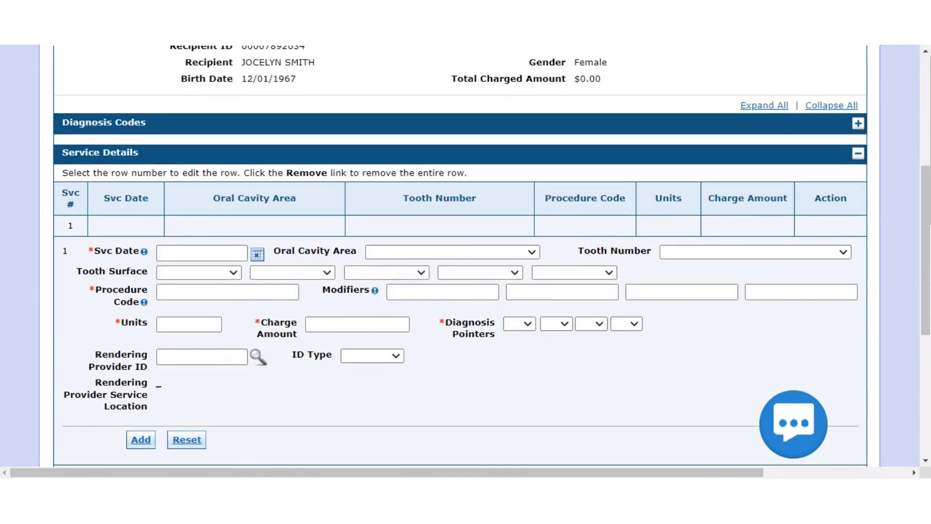
scroll(460, 257, "down", 2)
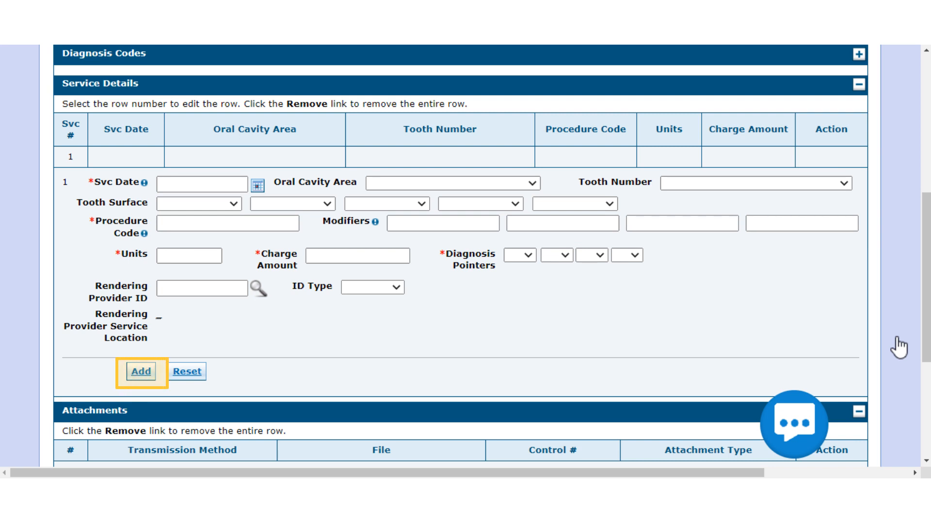
left_click(143, 373)
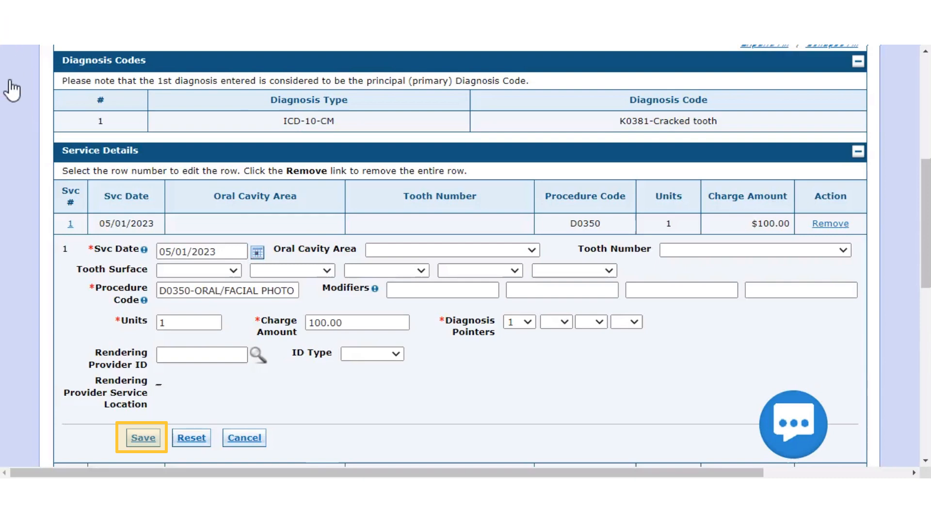
left_click(140, 439)
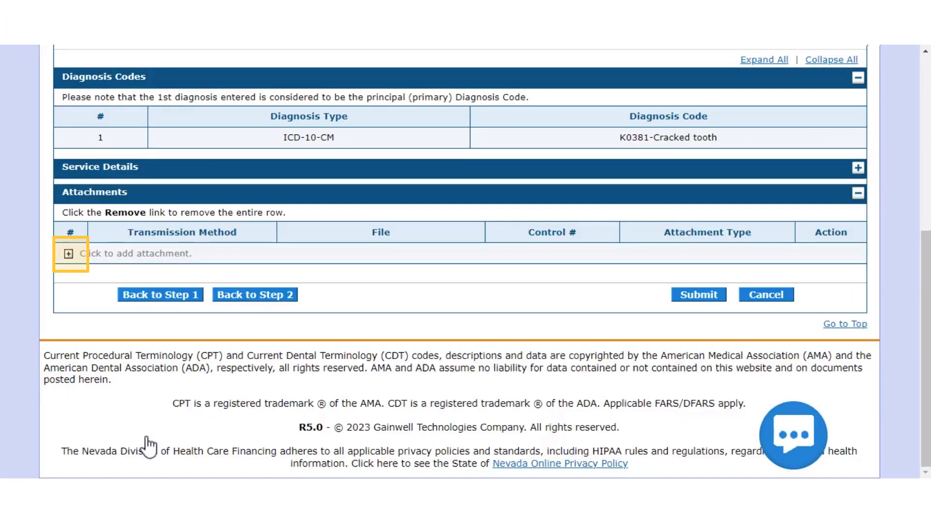
Try to add an attachment to the dental claim with the FT-File Transfer transmission method
left_click(73, 257)
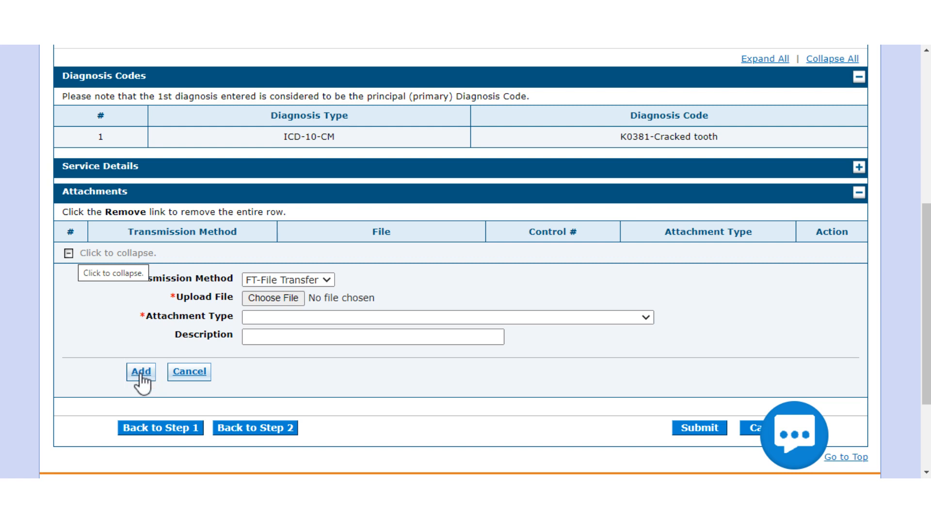
left_click(141, 372)
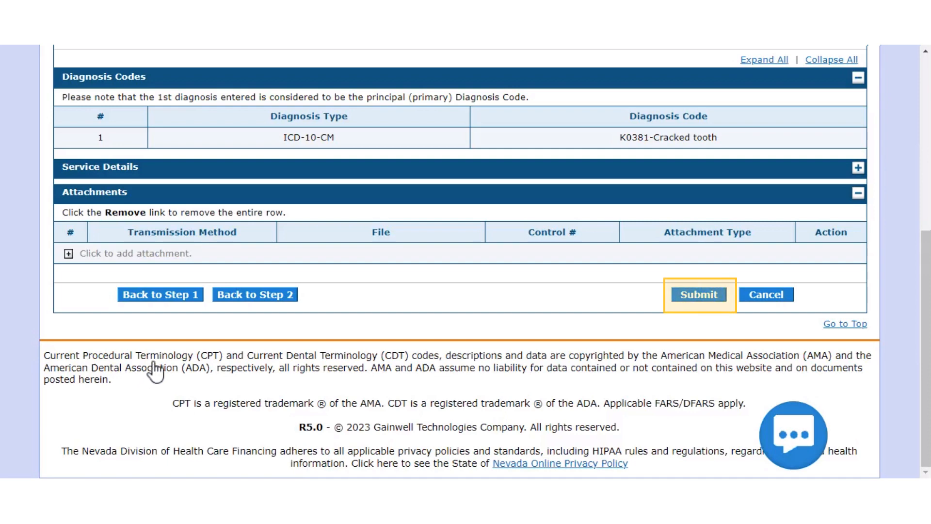
Submit the dental claim, review its claim, diagnosis and service information, and confirm the submission
left_click(697, 298)
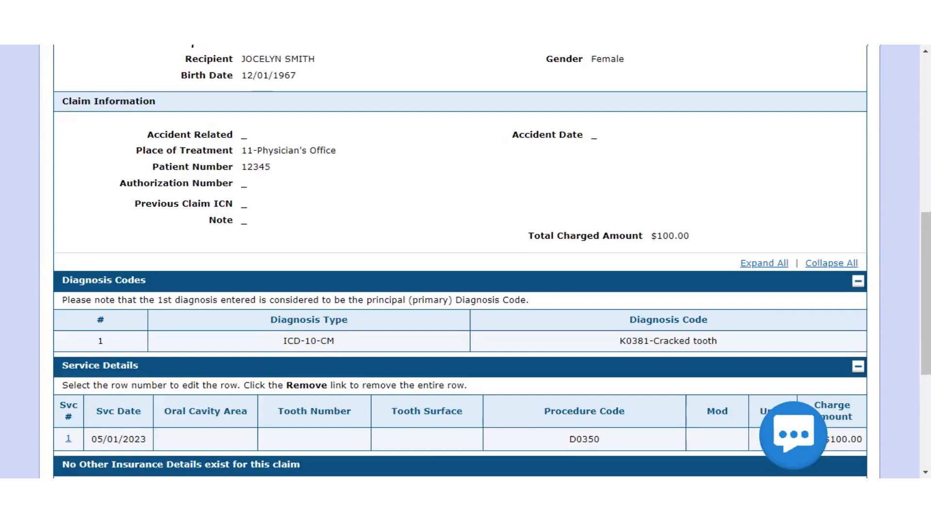
scroll(466, 262, "down", 4)
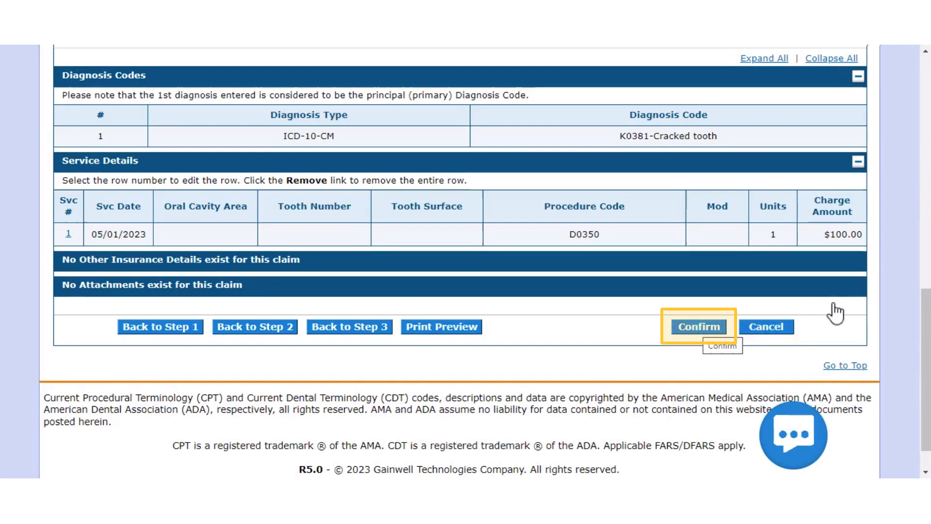
left_click(698, 328)
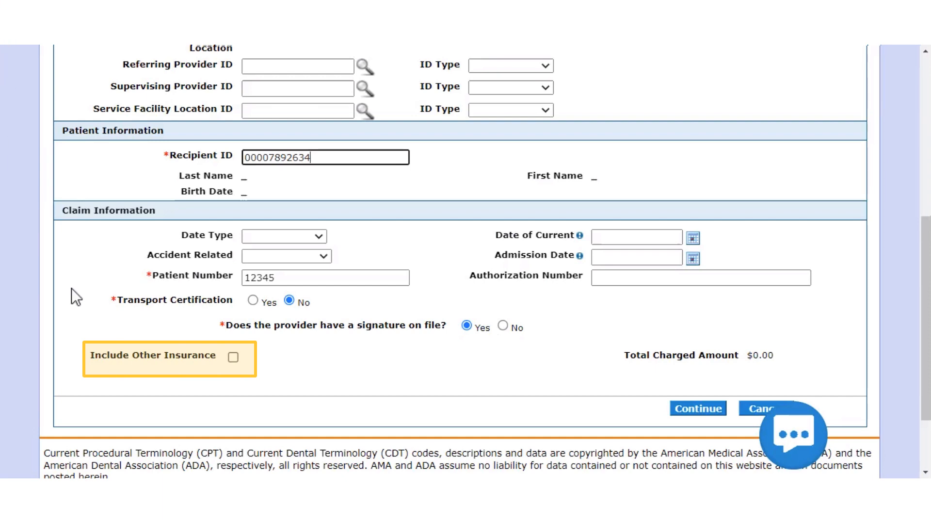
Include other insurance on the professional claim and remove the AETNA US HEALTHCARE entry with carrier ID 00065
left_click(233, 358)
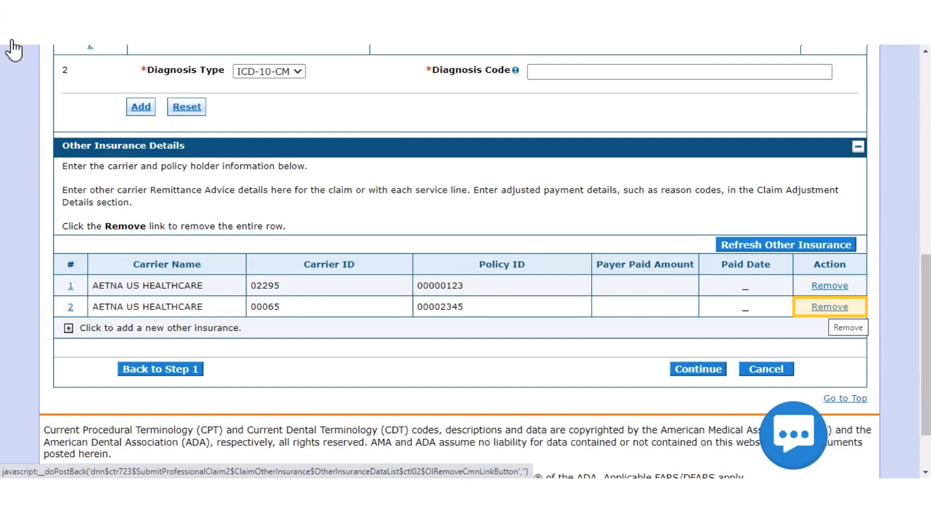
left_click(822, 307)
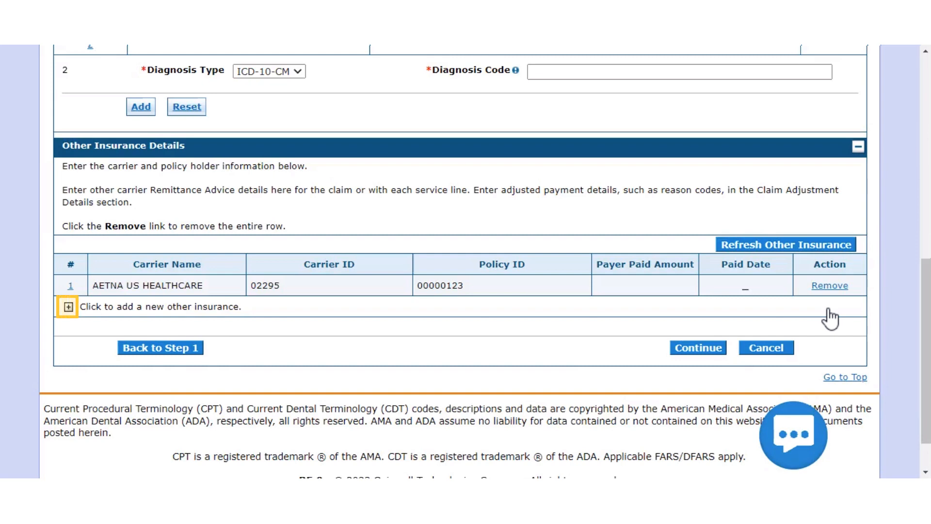
Add other insurance AETNA US HEALTHCARE, carrier ID 00065, with P-Primary responsibility, 18-Self relationship, paid date 05/01/2023 and filing indicator 11-Other Non-Federal Programs
left_click(68, 307)
scroll(68, 313, "down", 3)
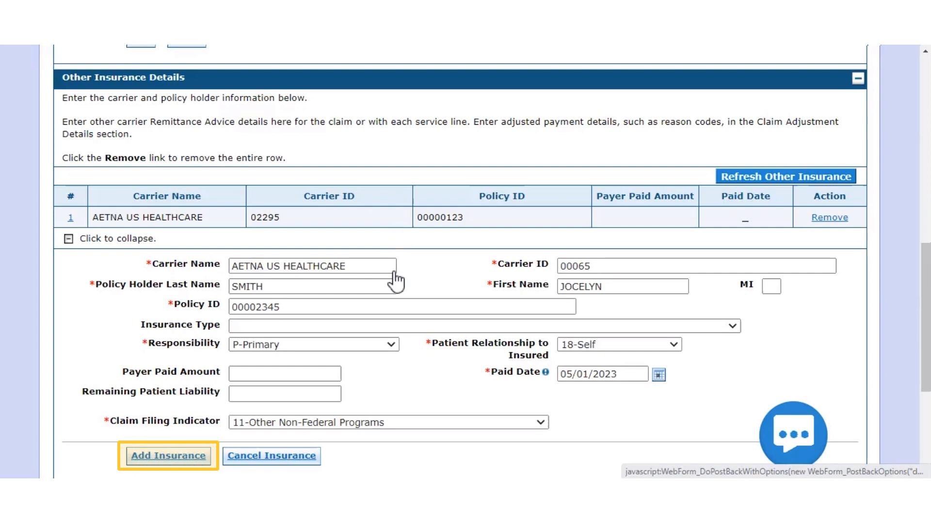
left_click(165, 459)
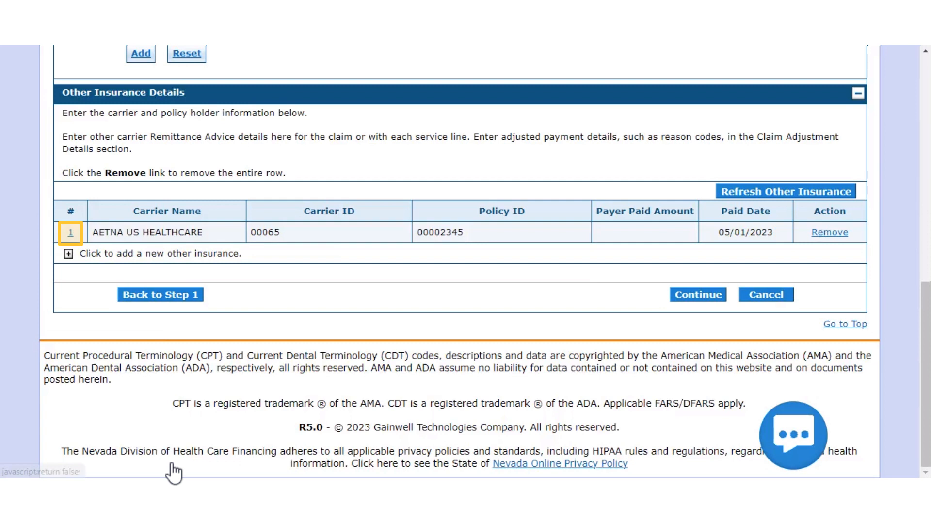
Open the AETNA US HEALTHCARE entry, check its claim adjustment details section, and save the insurance without an adjustment
left_click(71, 233)
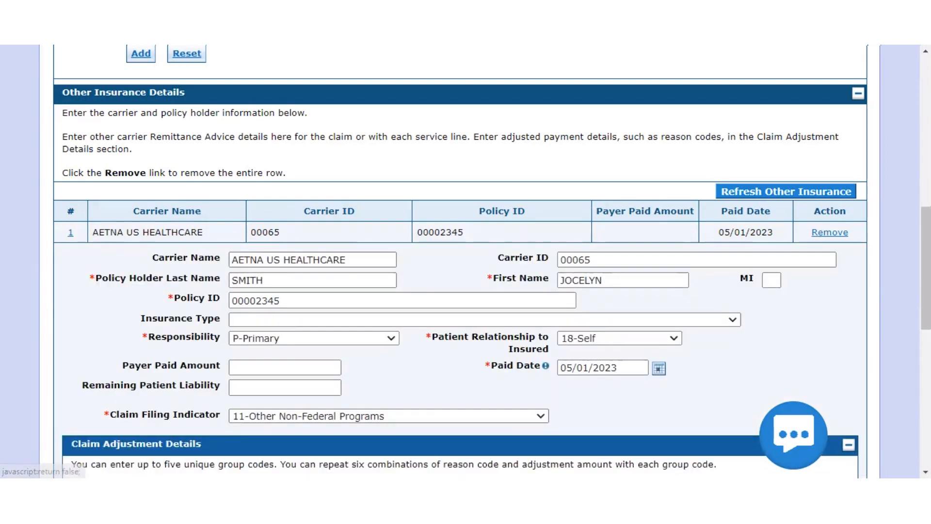
scroll(66, 337, "down", 5)
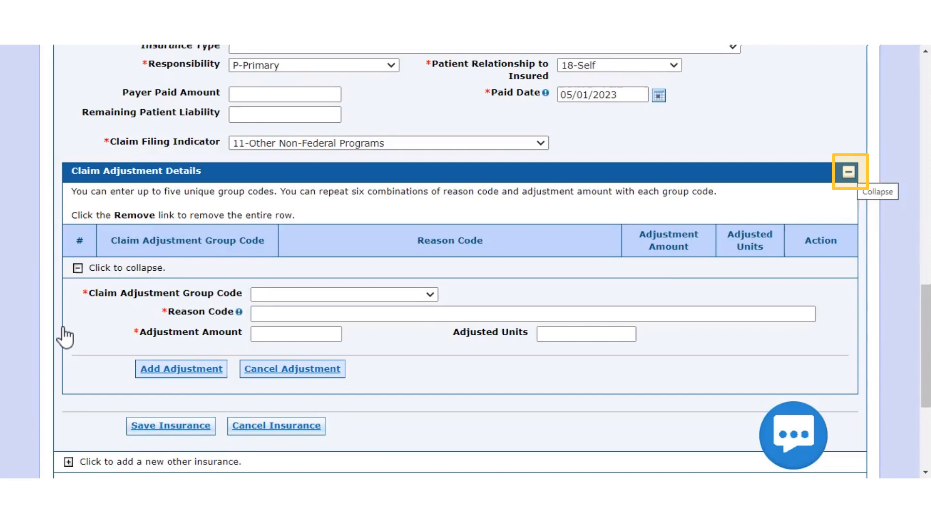
left_click(848, 172)
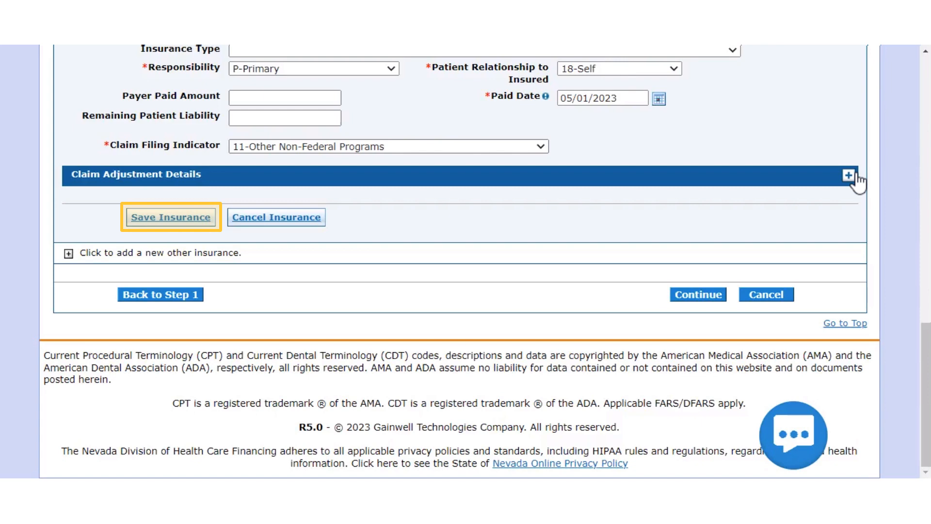
left_click(166, 216)
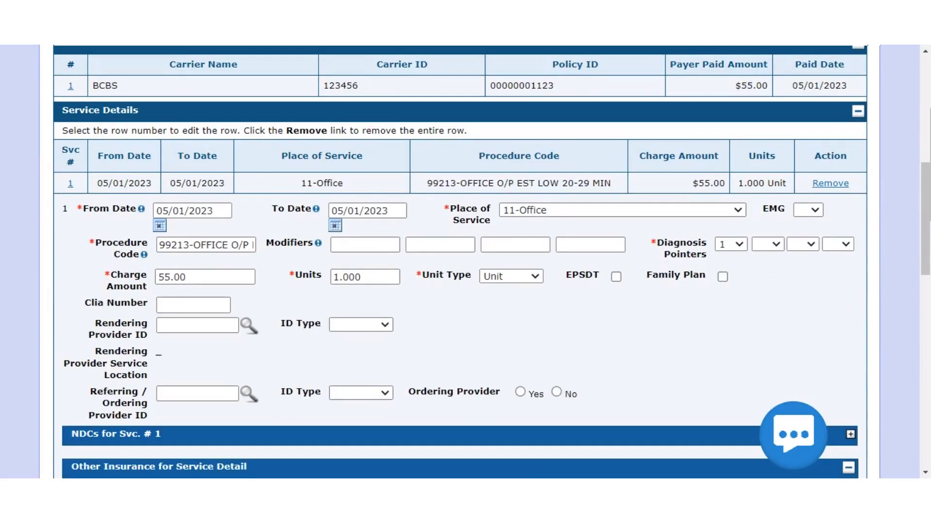
Add a PR-Patient Responsibility adjustment with reason 1-Deductible Amount and amount 55.00 to the service detail's BCBS insurance, and save the insurance
scroll(460, 262, "down", 3)
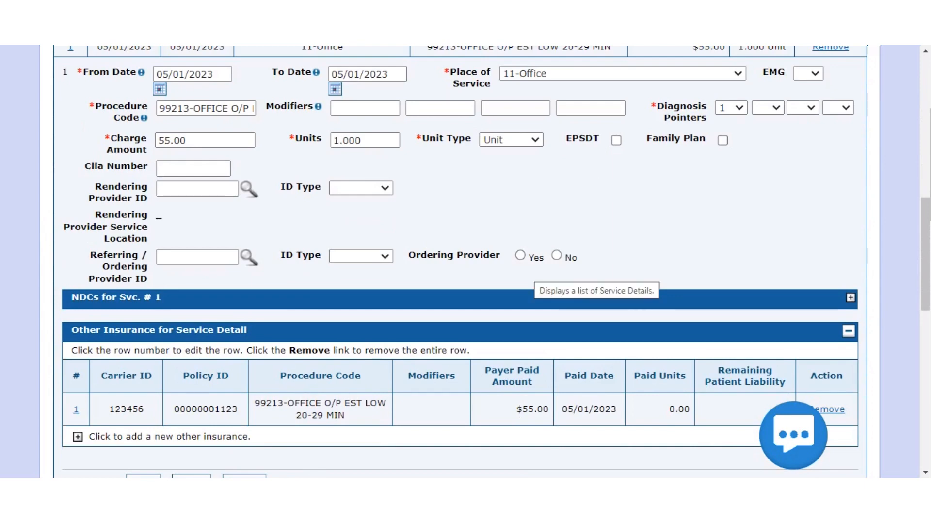
scroll(460, 262, "down", 2)
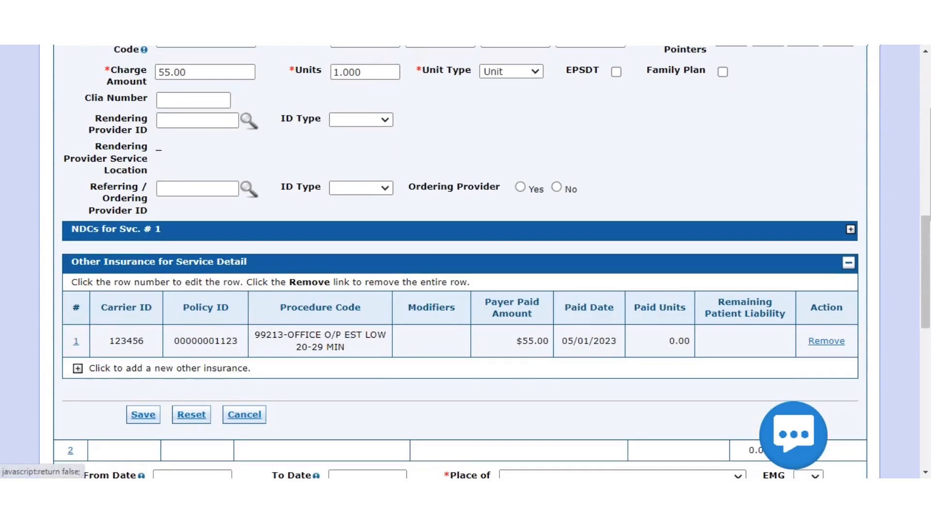
scroll(461, 262, "down", 3)
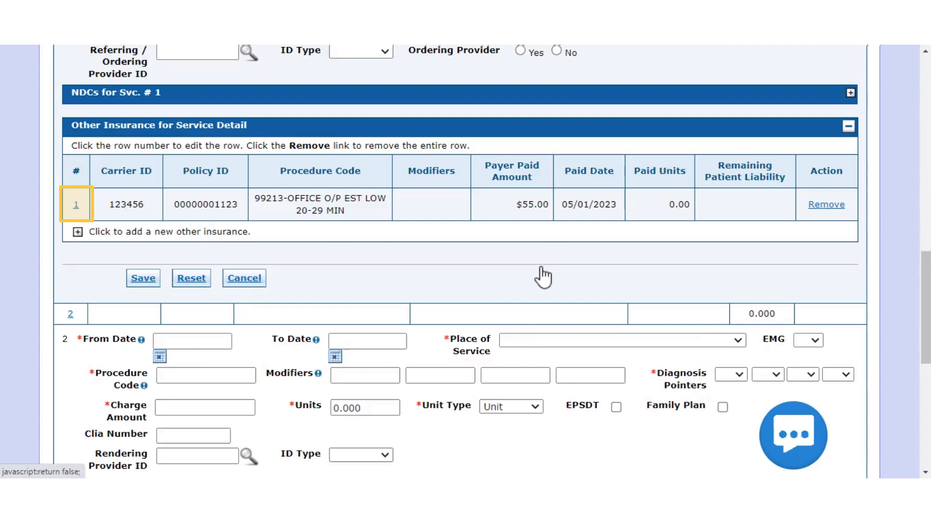
left_click(76, 204)
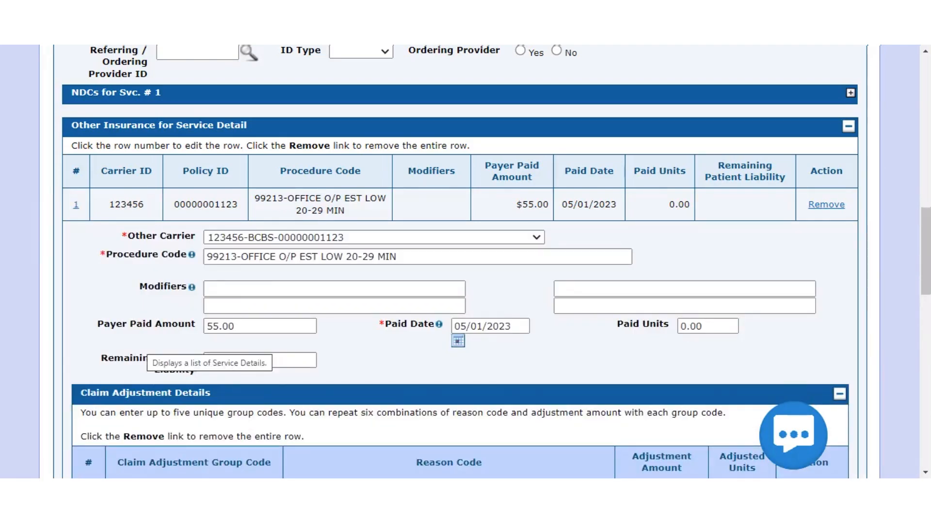
scroll(460, 262, "down", 4)
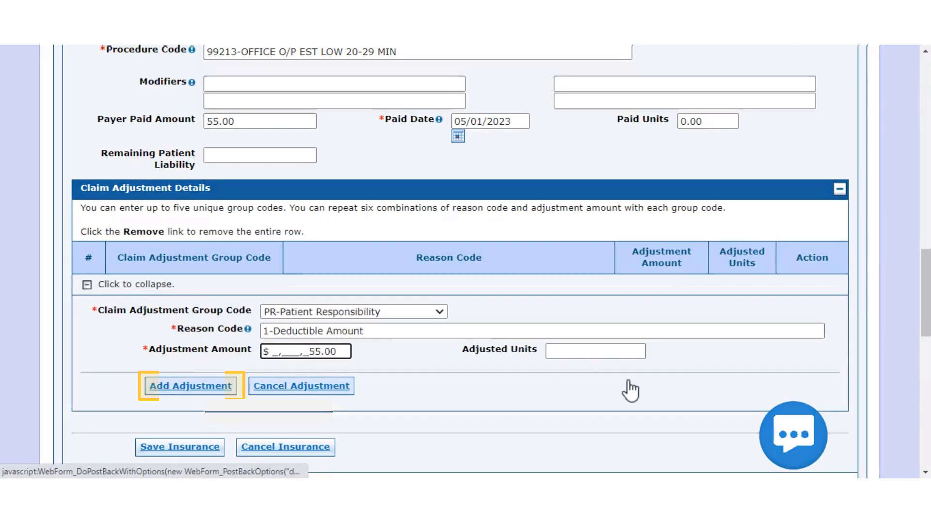
left_click(197, 392)
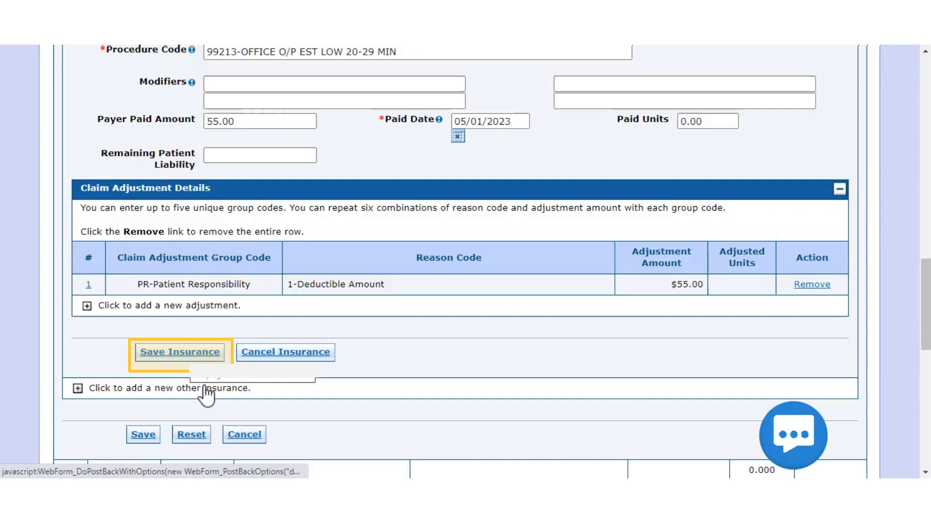
left_click(182, 353)
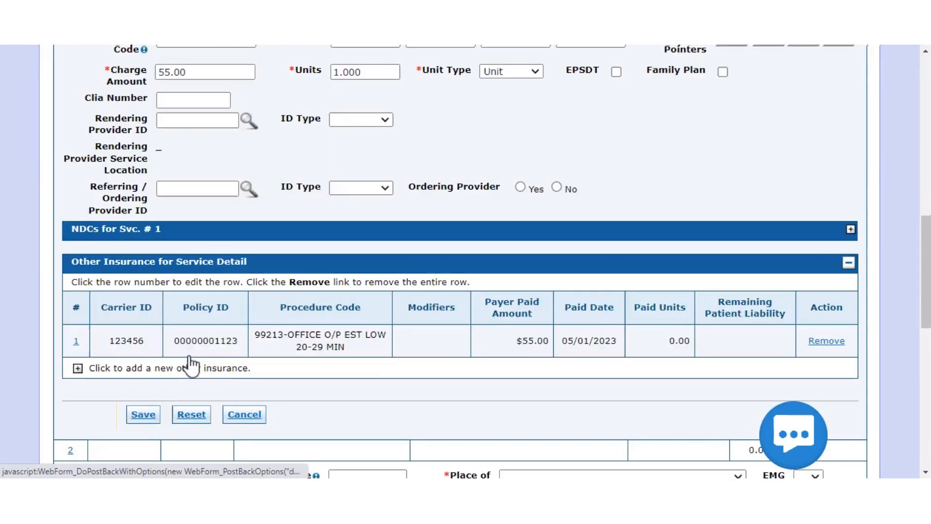